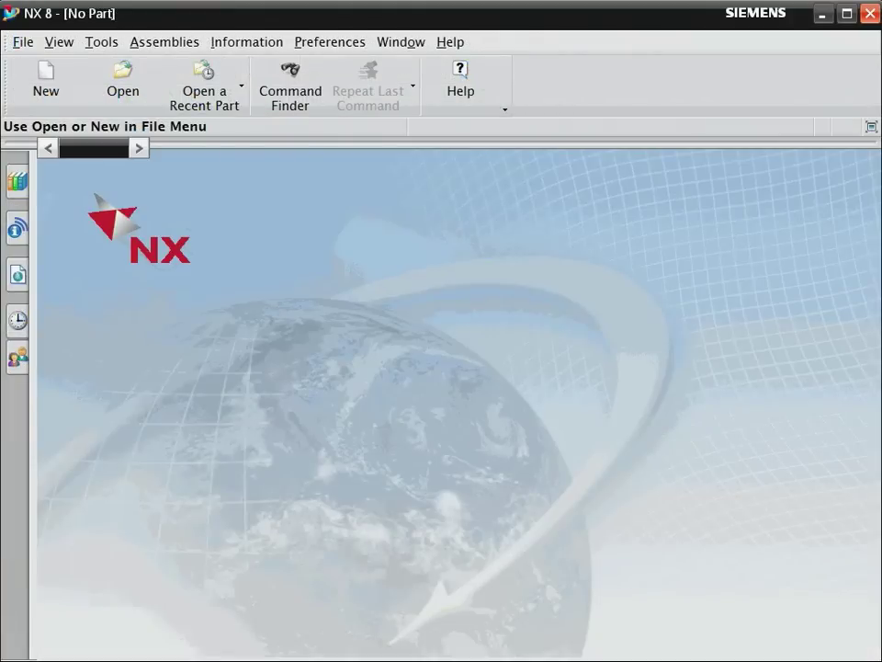
- Create a new millimetre Model part, renaming it gasket02
key("ctrl+n")
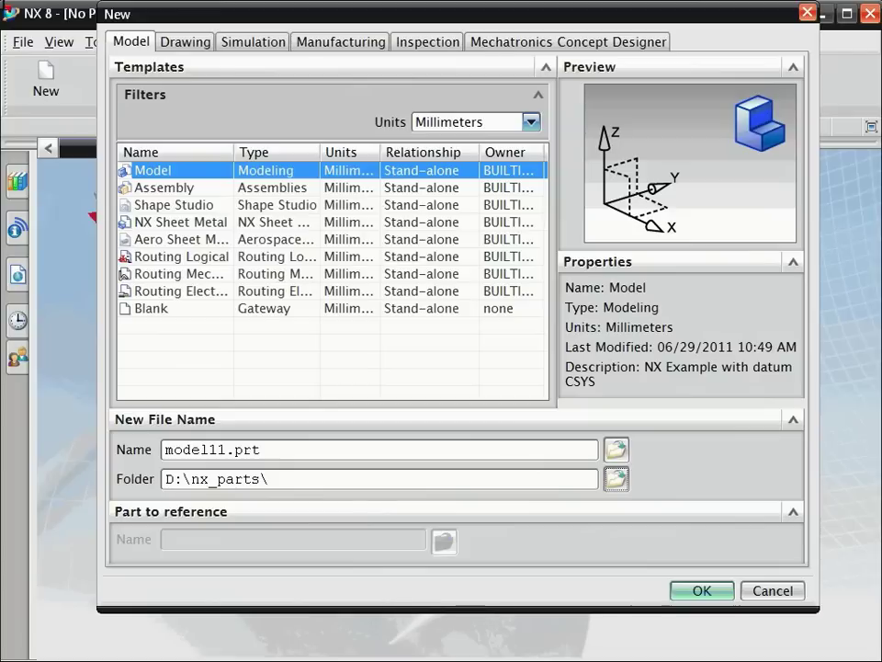
double_click(225, 449)
type("gasket")
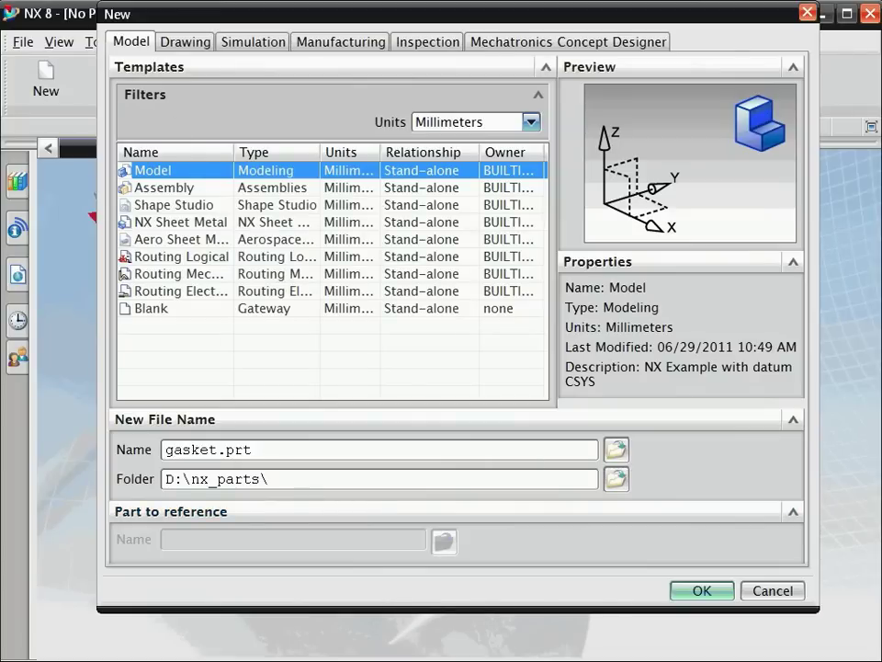
type("02")
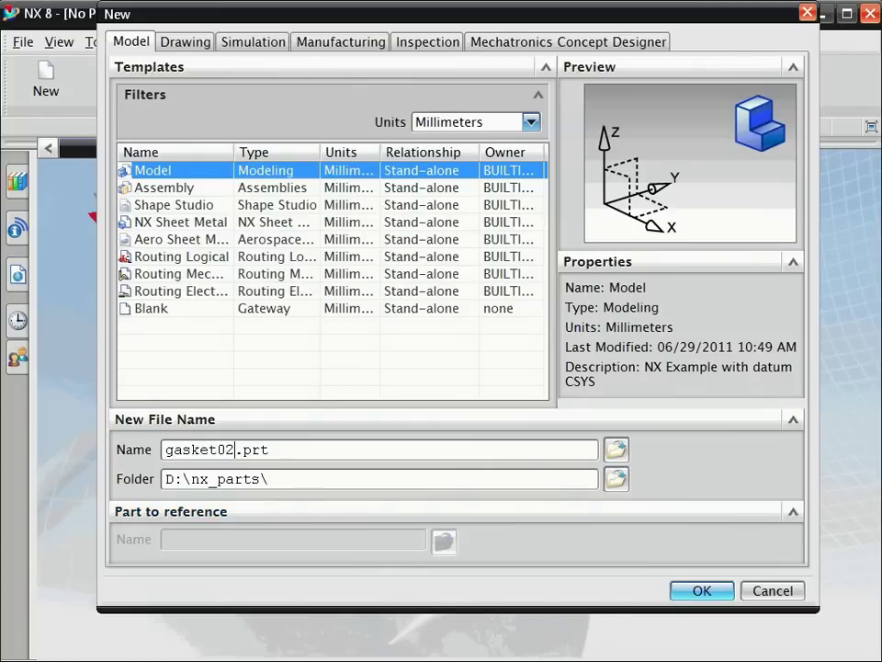
key("Return")
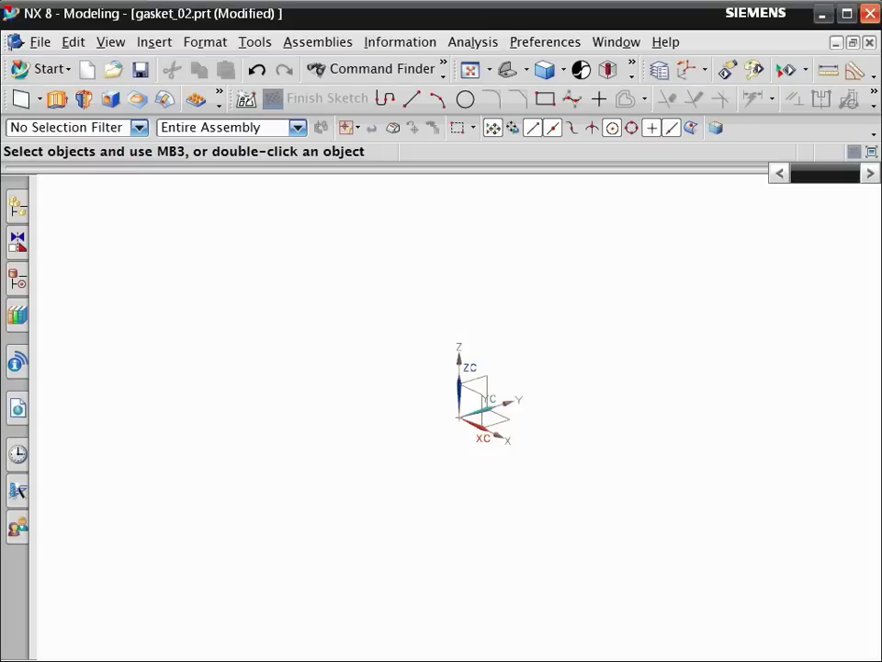
- Hide the WCS triad, then switch from isometric to the Front (XZ) view
key("w")
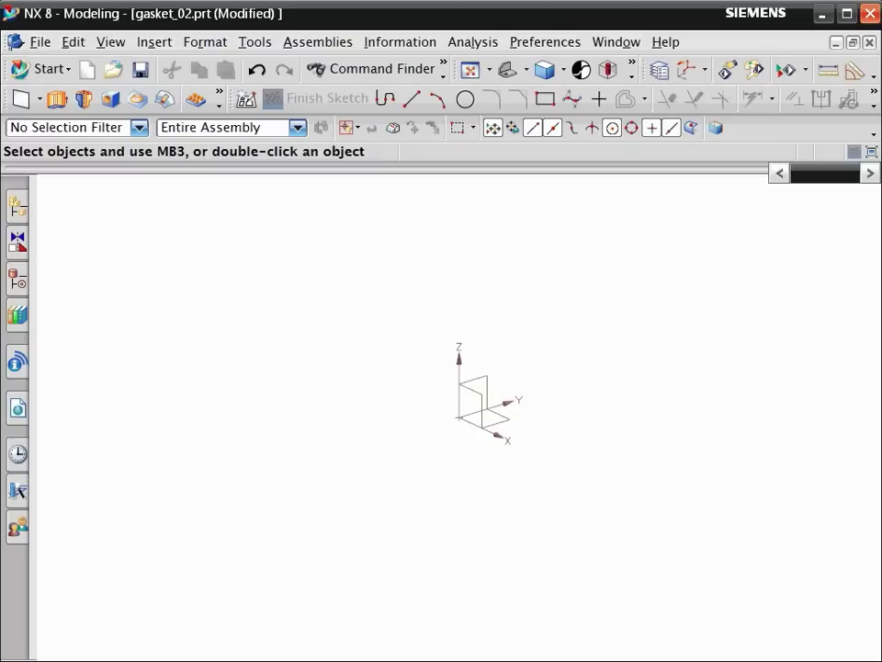
key("End")
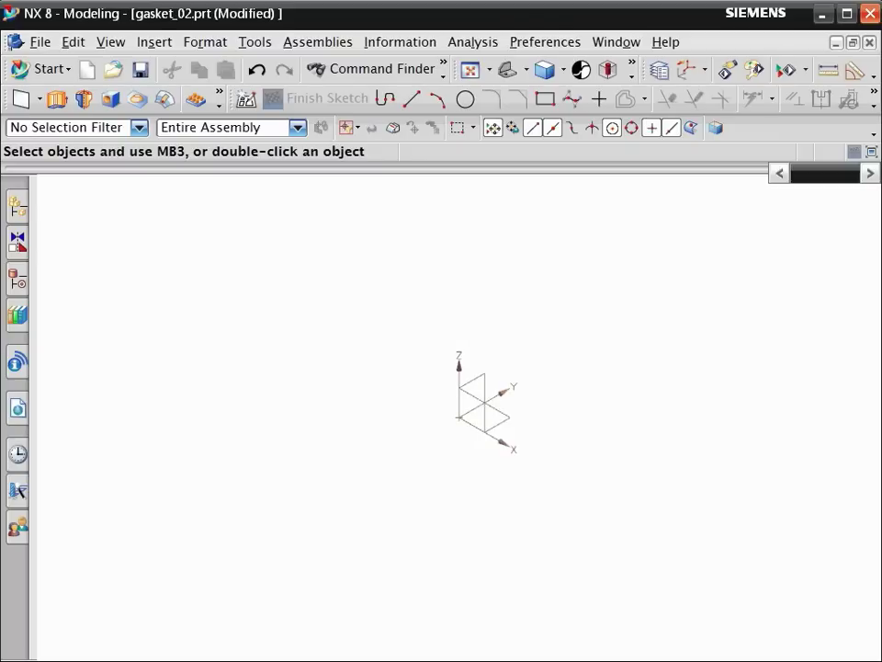
key("ctrl+alt+f")
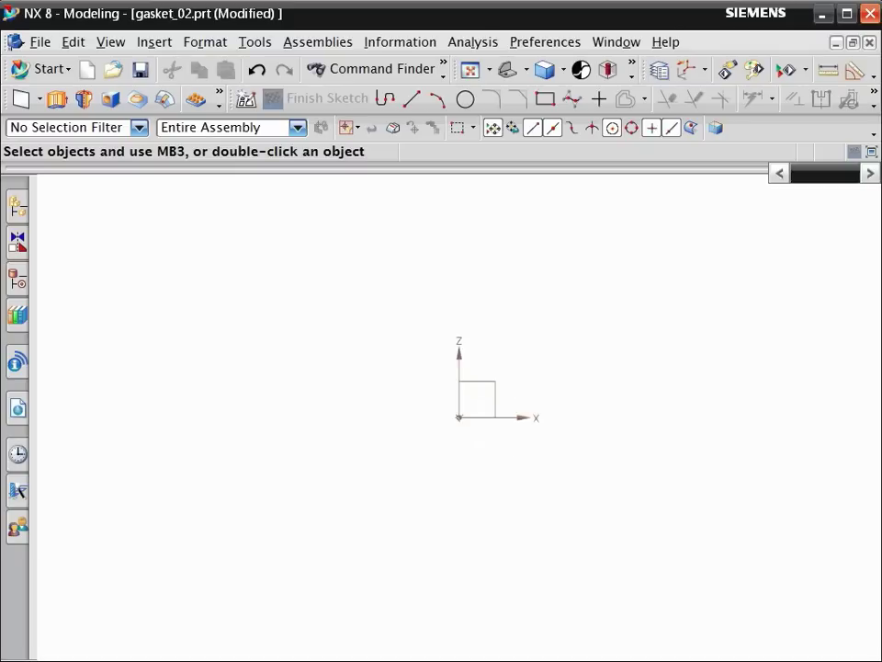
- Go full screen, collapse the command toolbar, and pan so the axes sit left of centre
key("alt+Return")
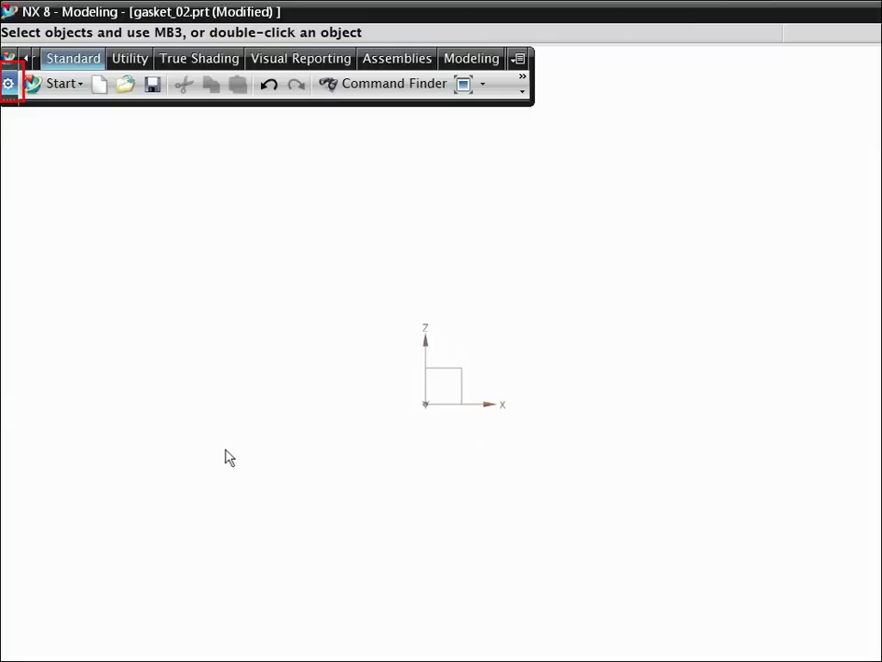
left_click(8, 84)
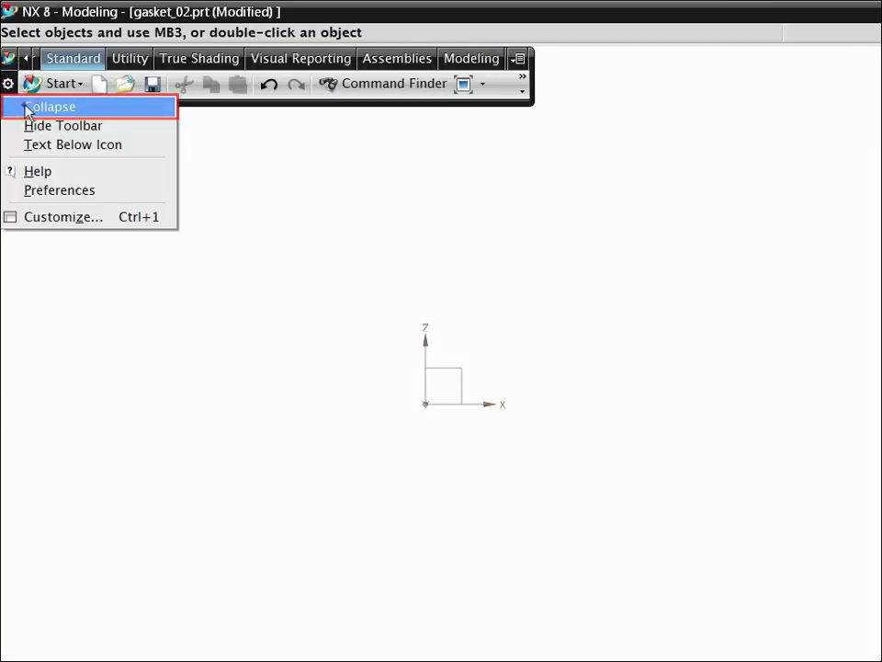
left_click(27, 108)
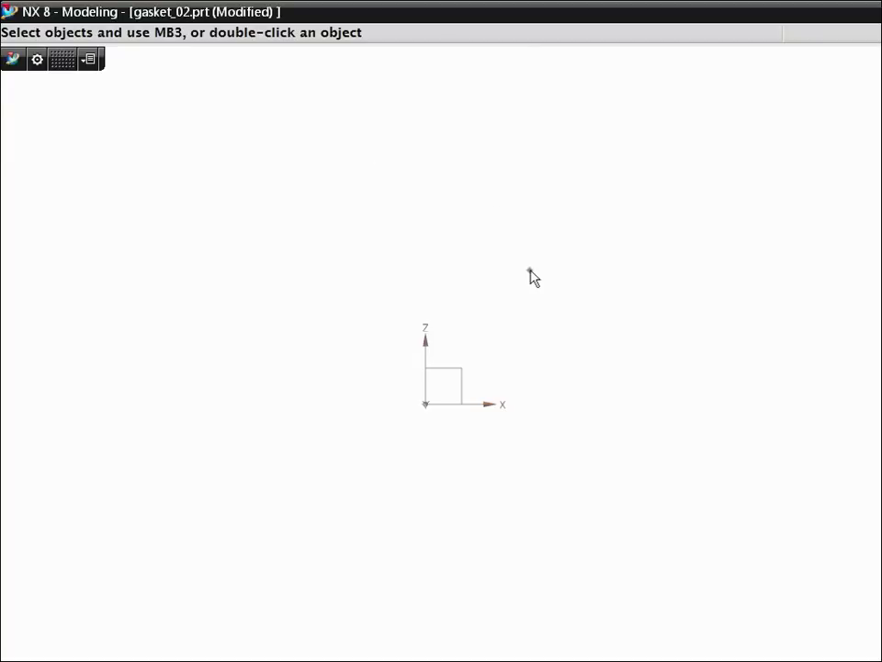
middle_click_drag(531, 276, 311, 226, "shift")
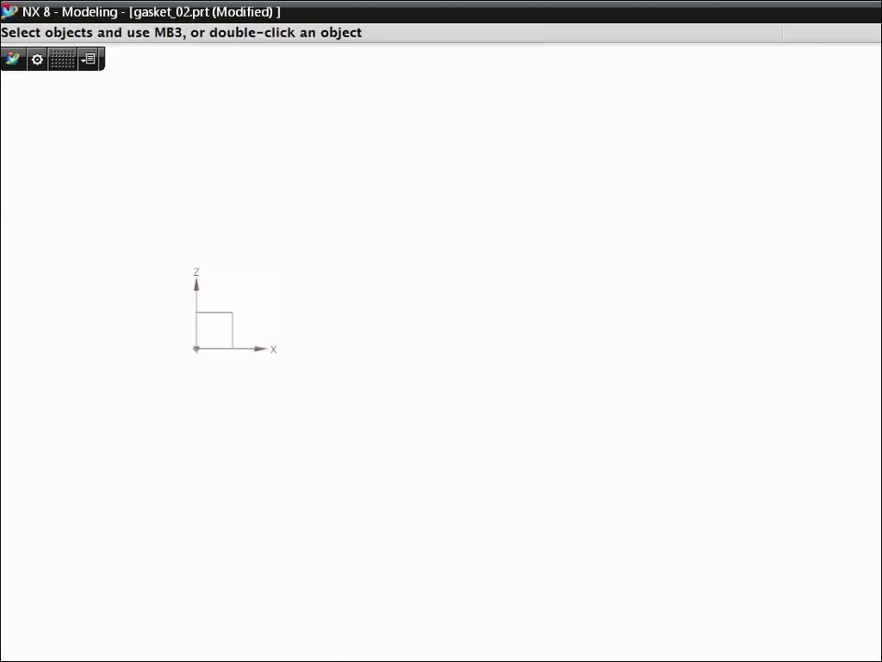
- On the XZ plane, sketch a closed profile from XC 16 with 3, 2, 4, 2.5 and 7 segments
key("z")
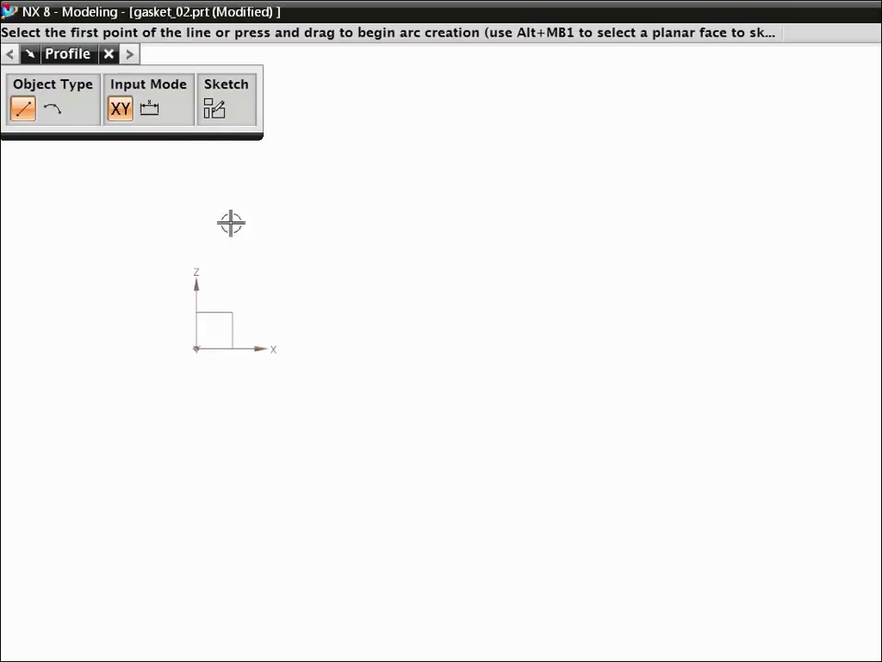
left_click(236, 316)
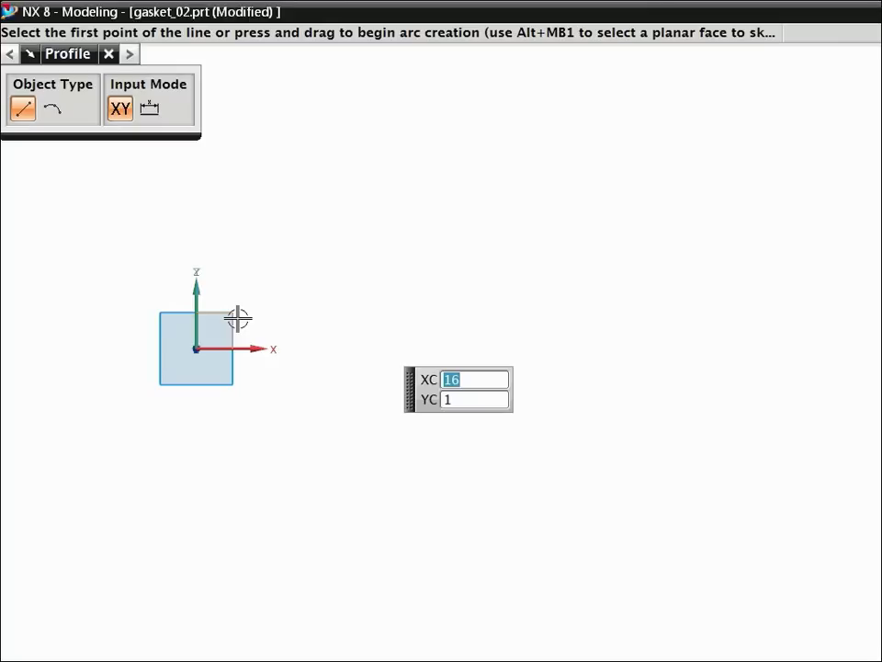
left_click(405, 344)
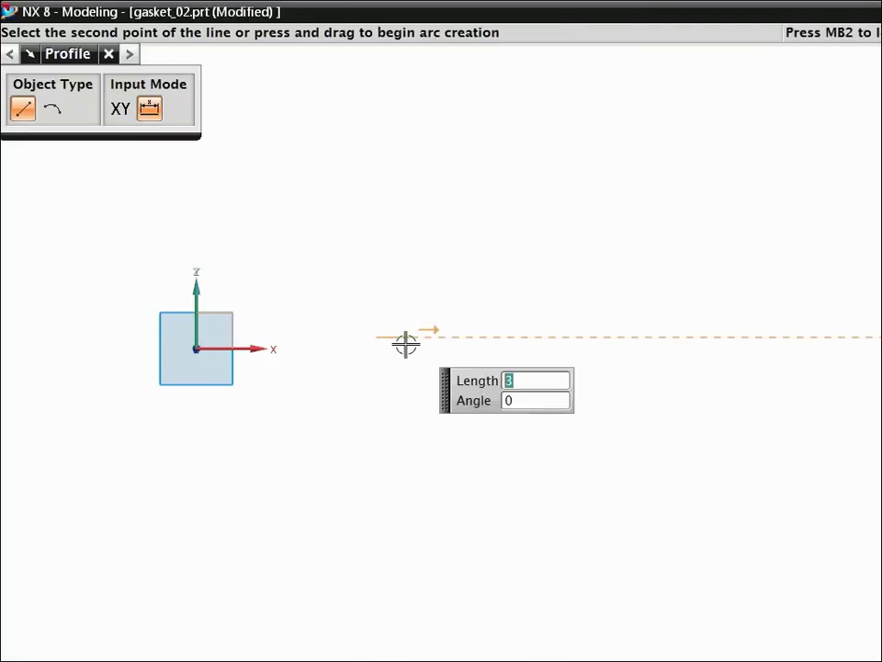
left_click(419, 341)
left_click(419, 318)
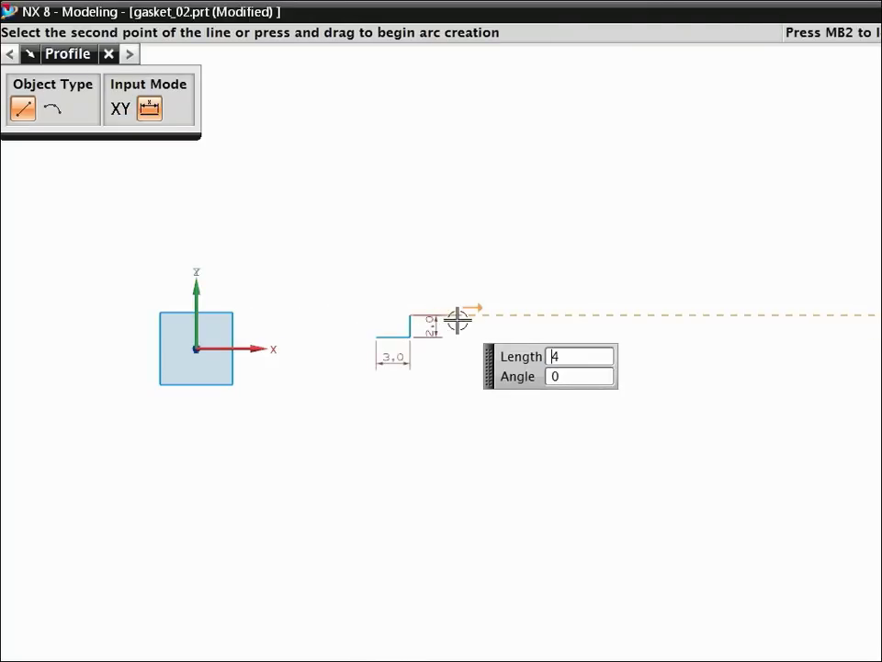
left_click(456, 315)
left_click(458, 287)
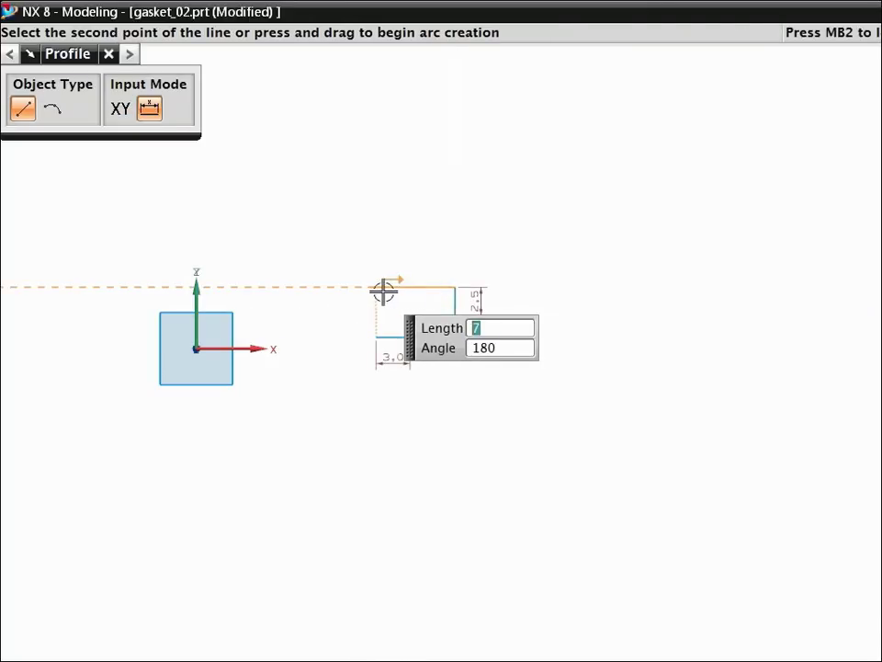
left_click(377, 287)
left_click(377, 337)
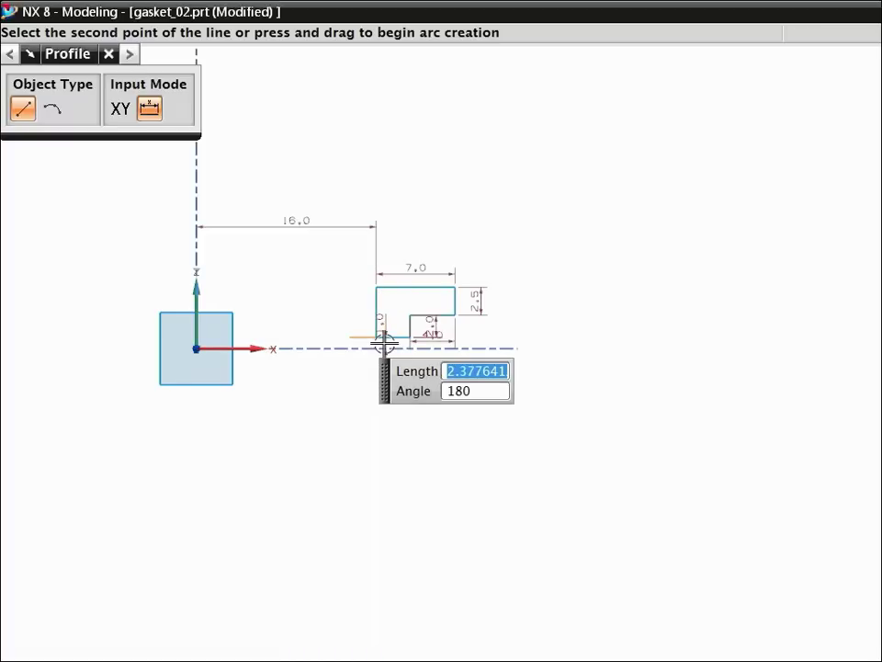
middle_click(384, 343)
middle_click(384, 343)
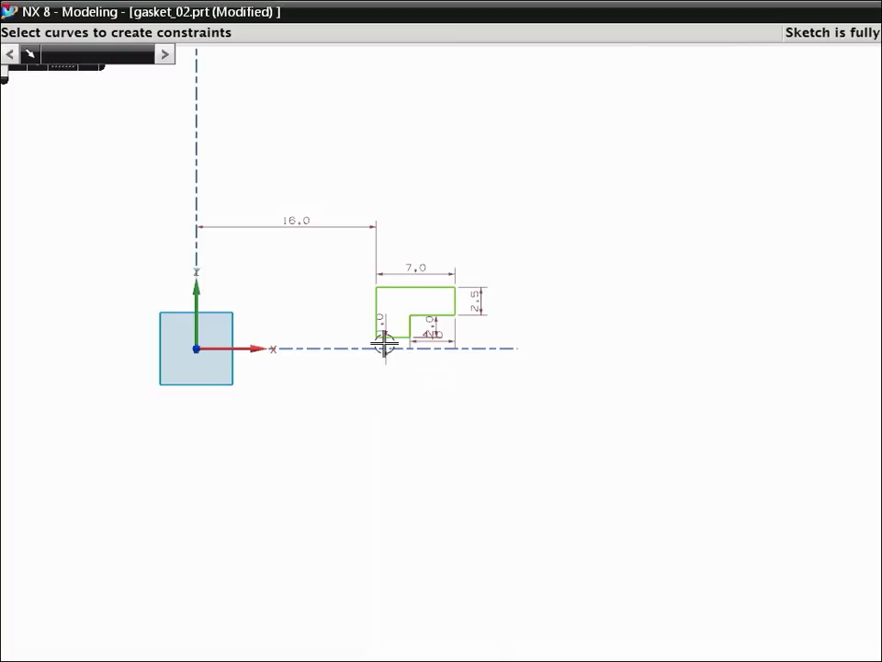
middle_click(384, 342)
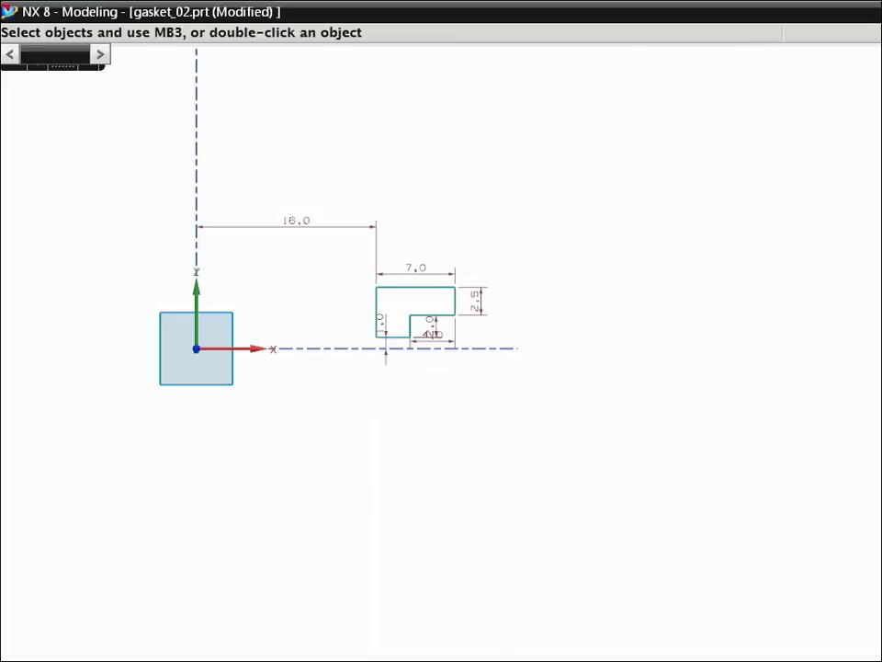
- Add a Collinear constraint between the X axis and the profile's bottom edge
key("c")
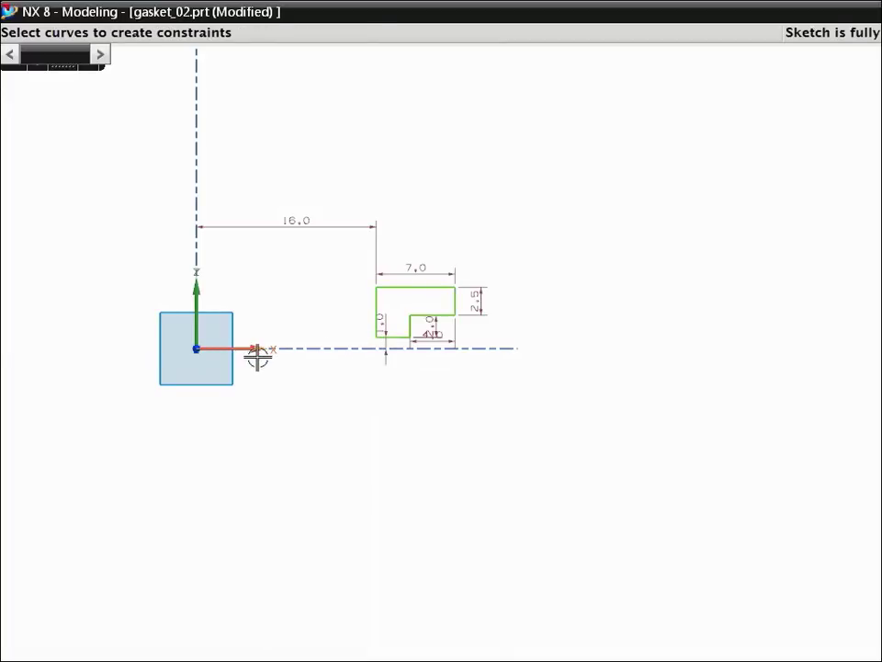
left_click(395, 344)
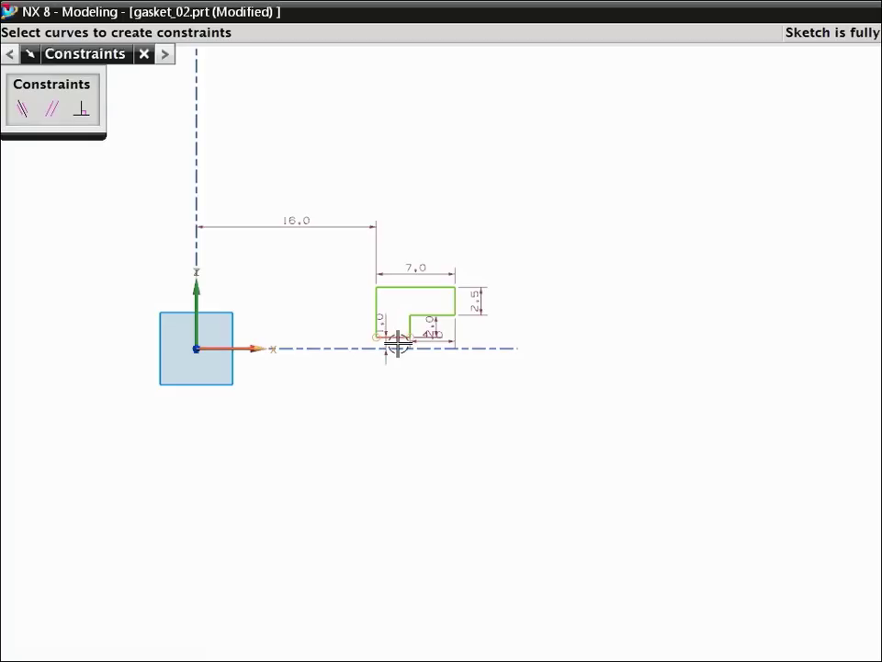
right_click(393, 346)
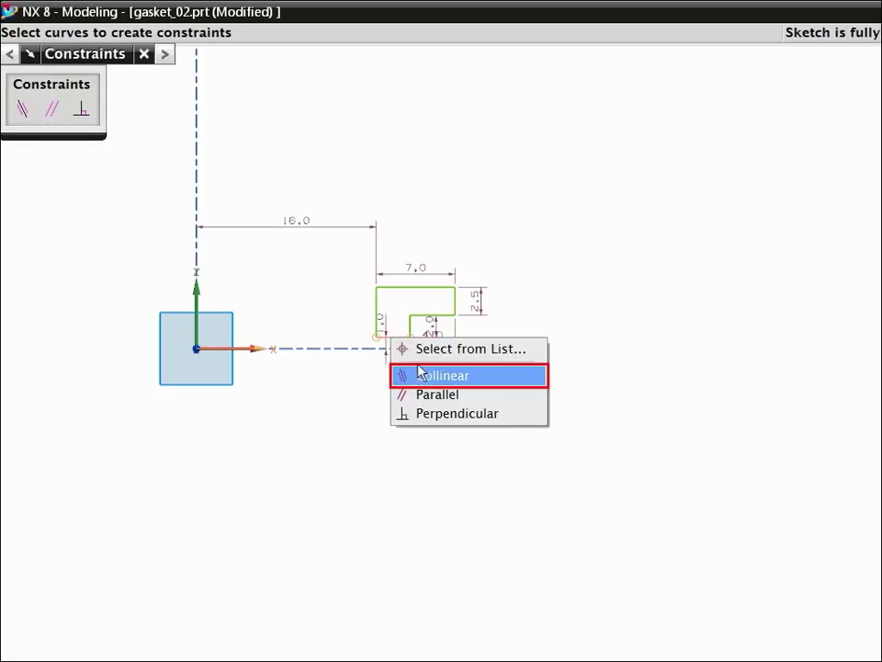
left_click(419, 373)
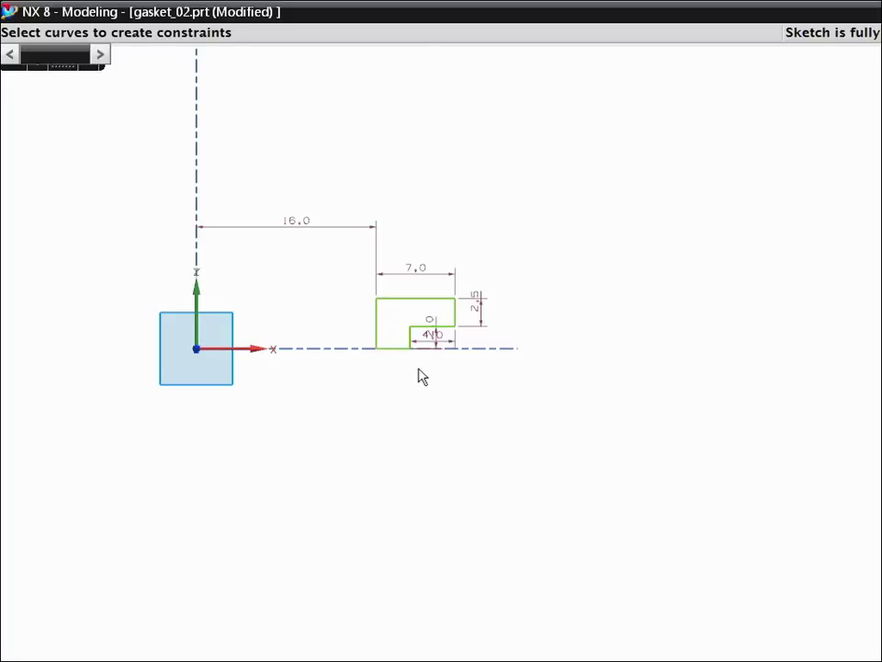
- Dimension the right edge 23 from the vertical axis and the overall height 4.5
key("d")
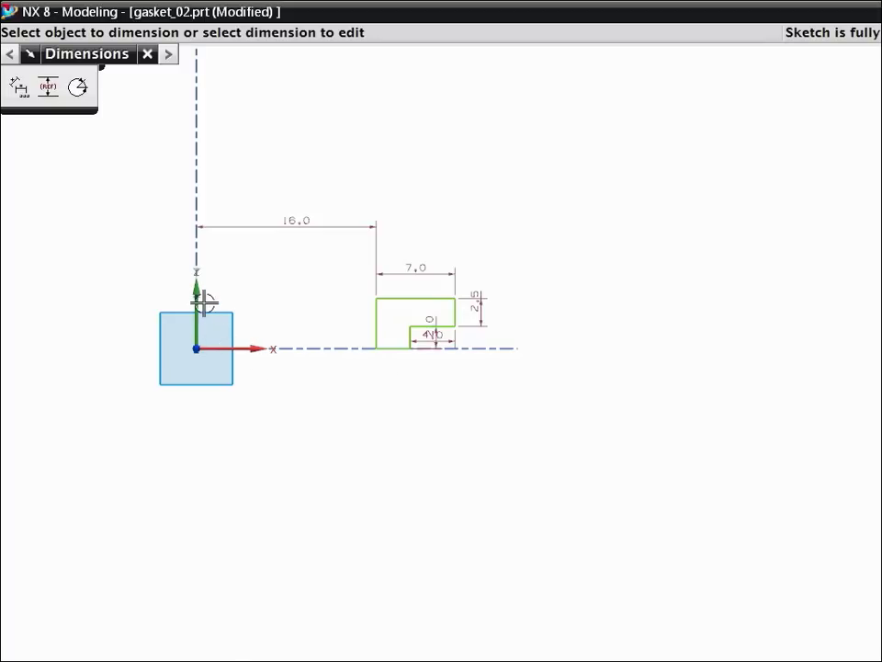
left_click(199, 303)
left_click(455, 312)
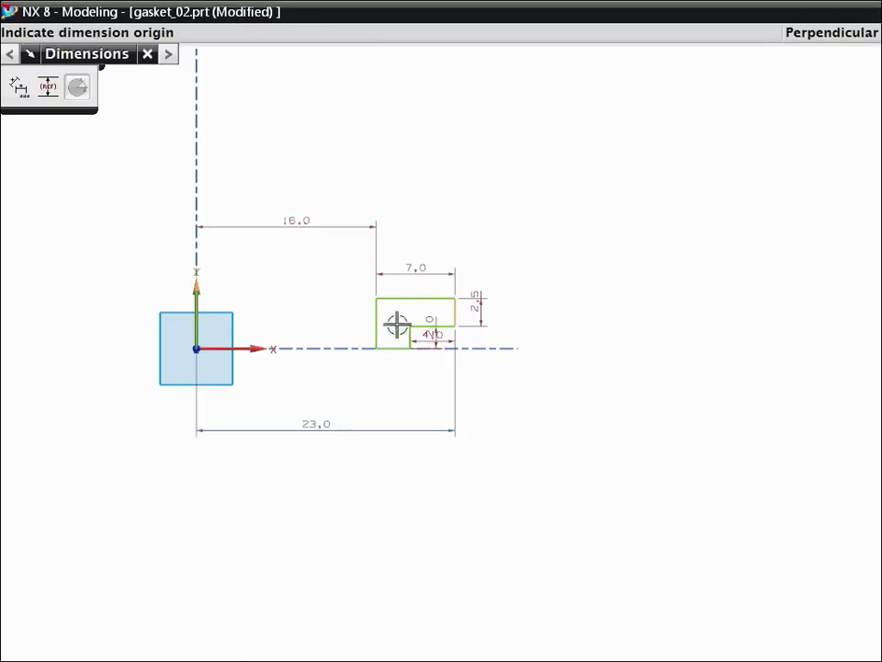
left_click(323, 427)
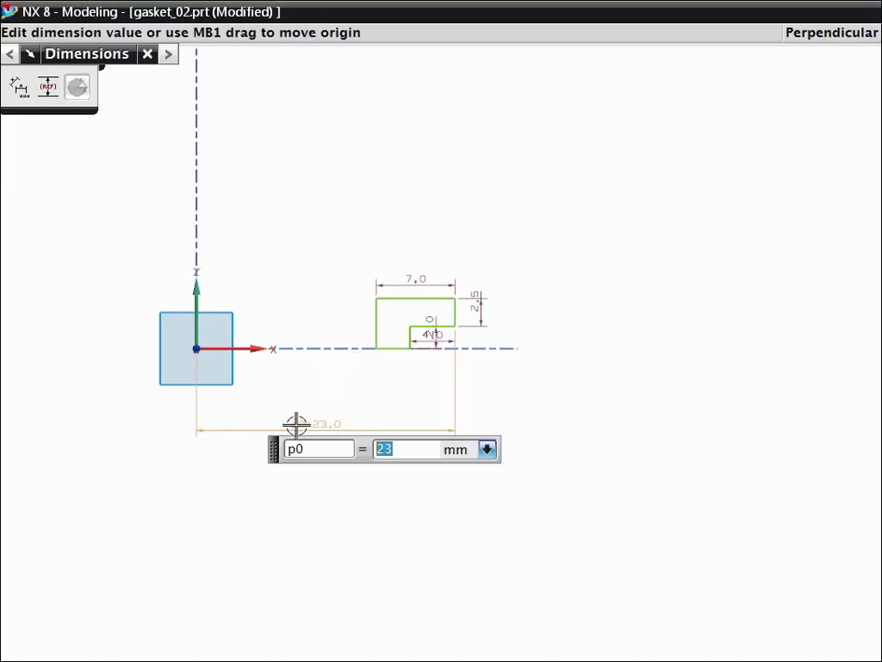
left_click(260, 350)
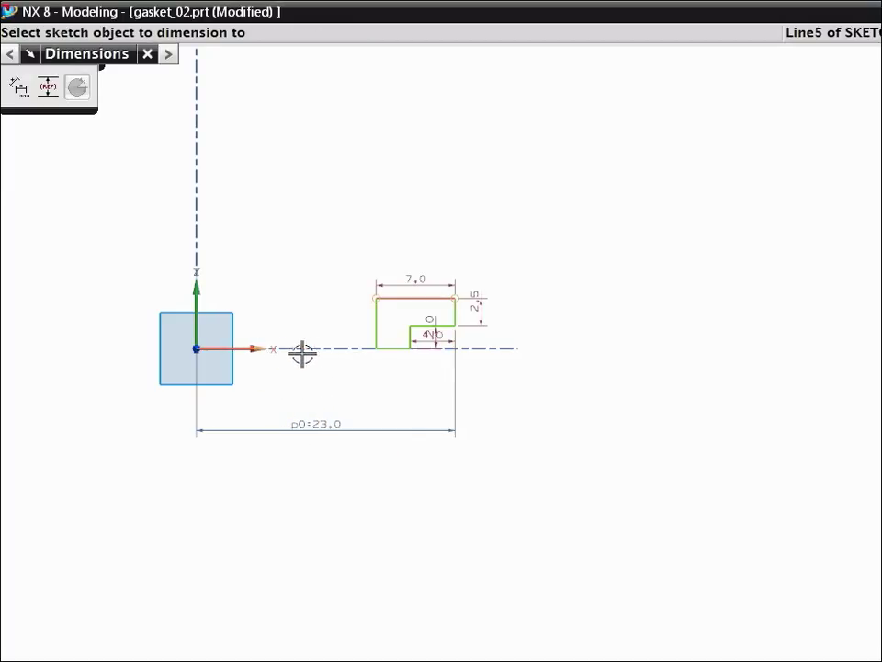
left_click(447, 303)
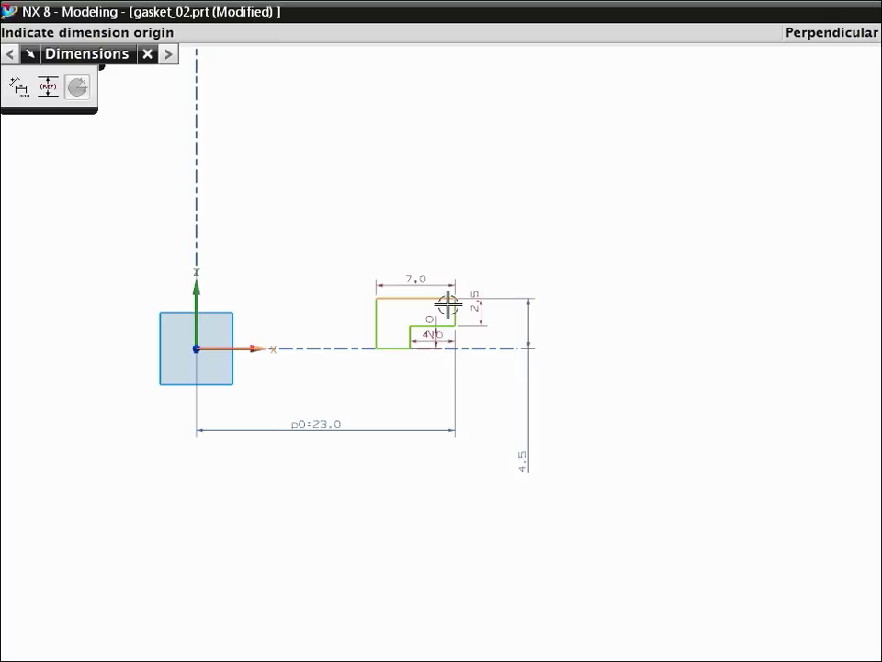
left_click(528, 467)
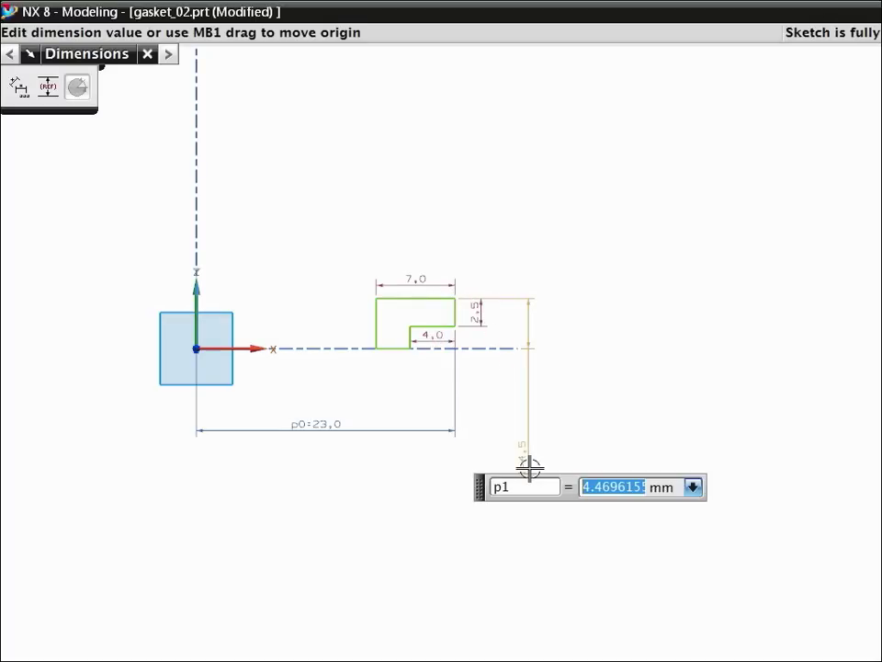
left_click(400, 351)
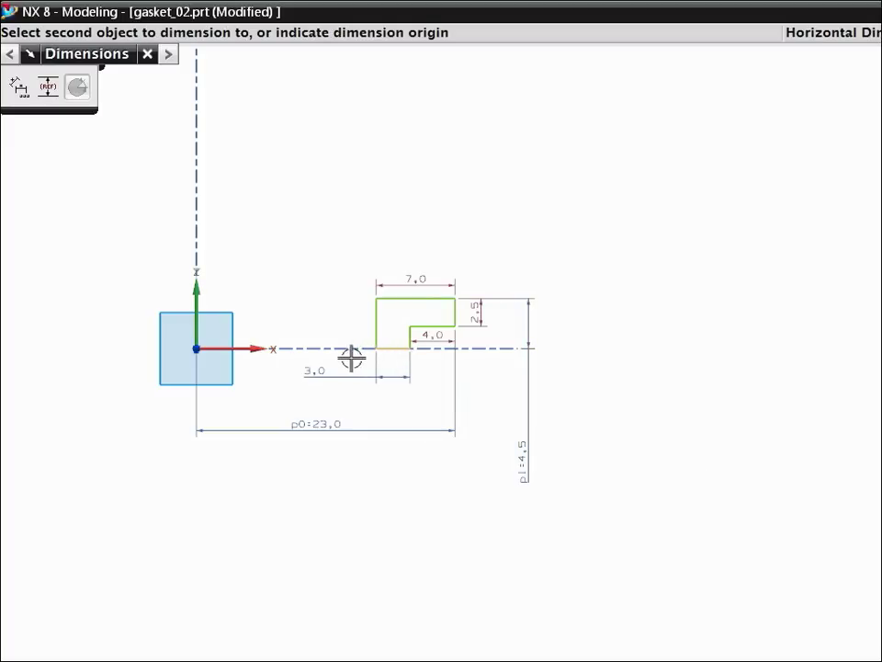
- Add the 3.0 bottom and 4.0 step widths, and change the 2.5 step height to 2.4
left_click(321, 372)
left_click(442, 331)
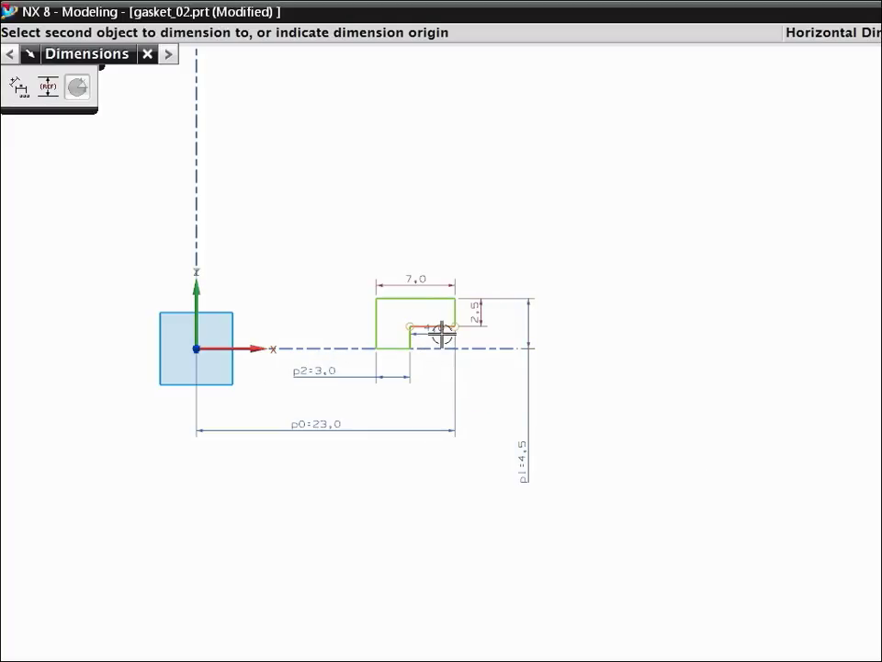
left_click(309, 403)
key("Return")
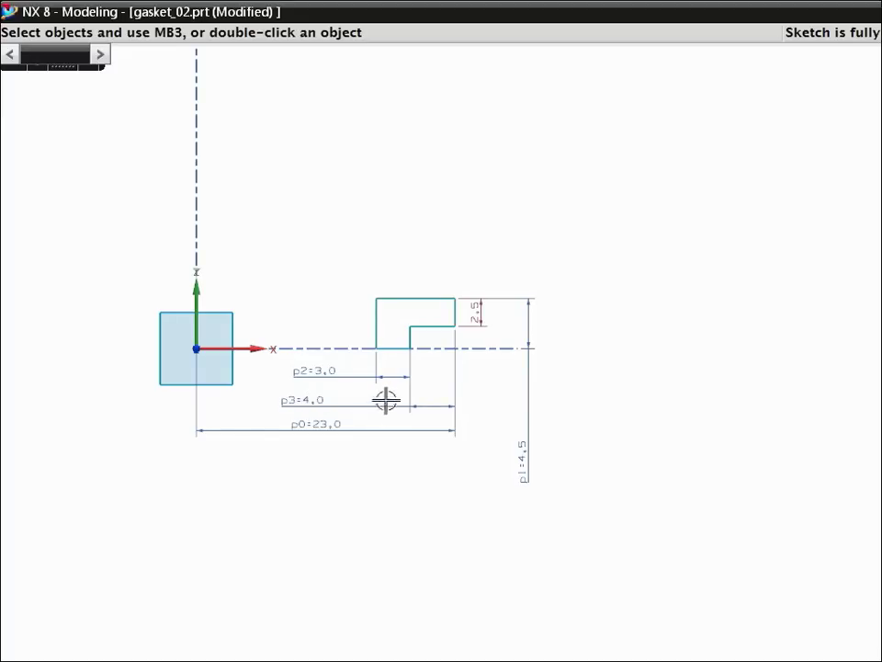
double_click(484, 319)
type("4")
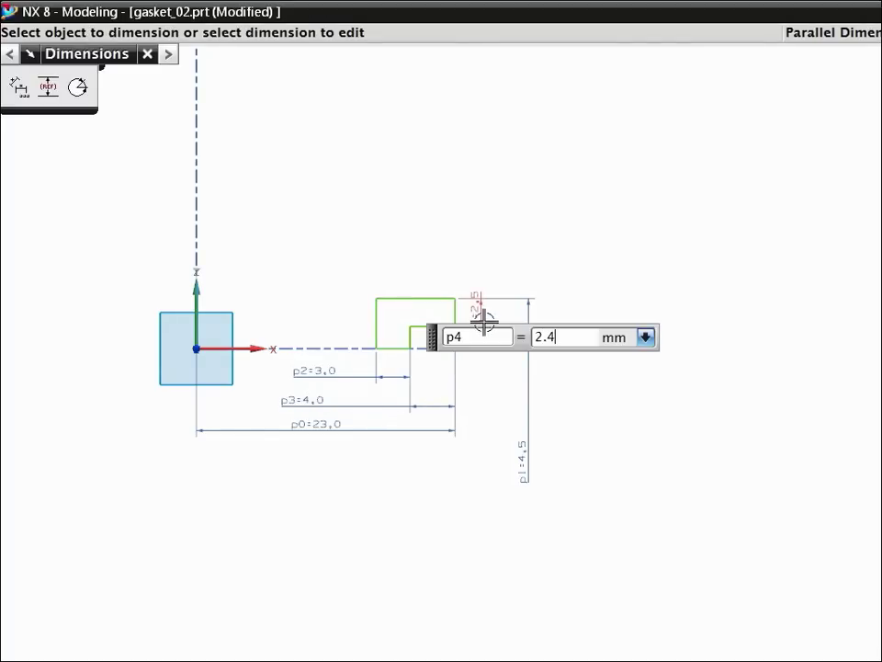
key("Return")
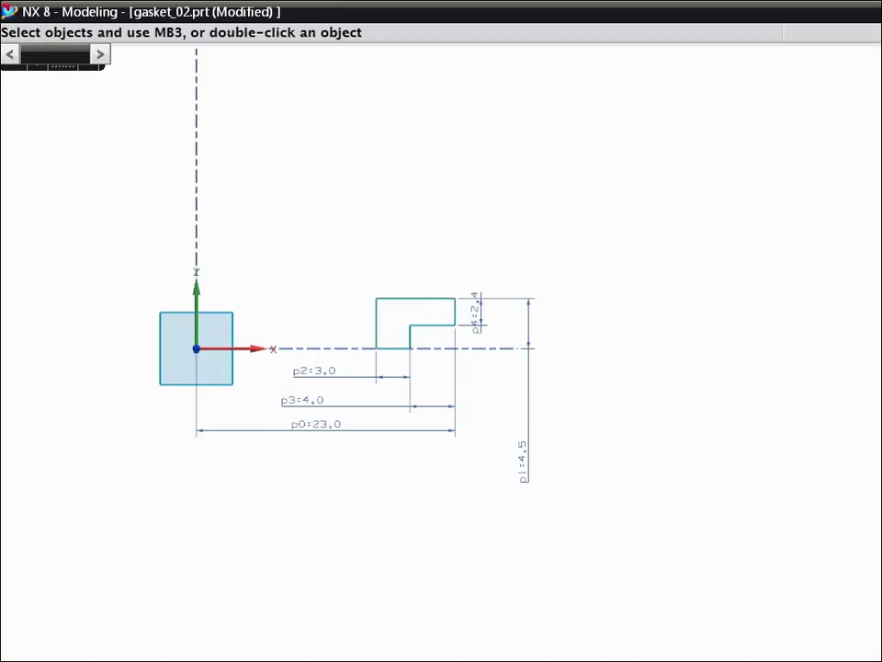
- Draw an upward arc between the two top corners and set its radius to 6.5
key("a")
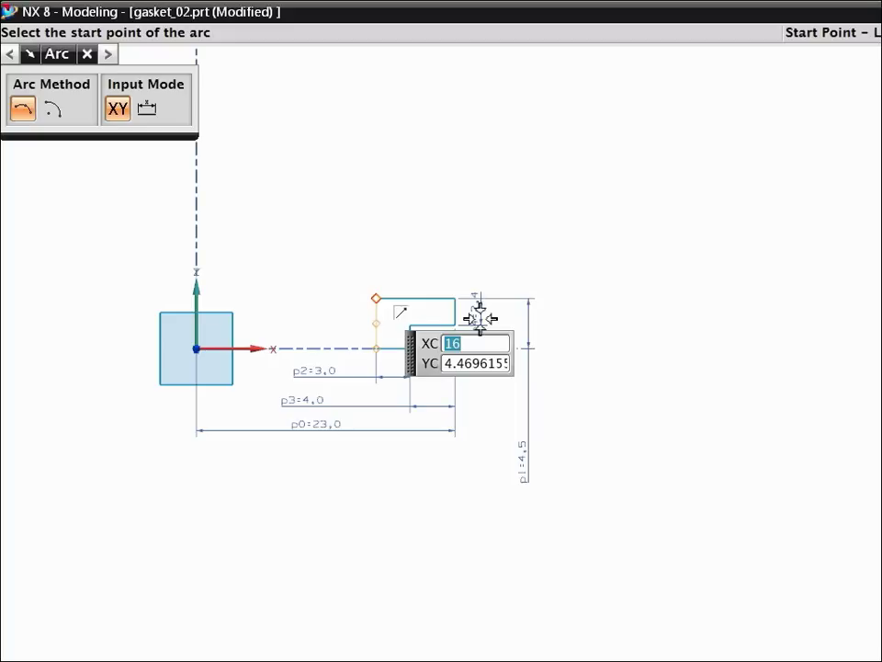
left_click(377, 299)
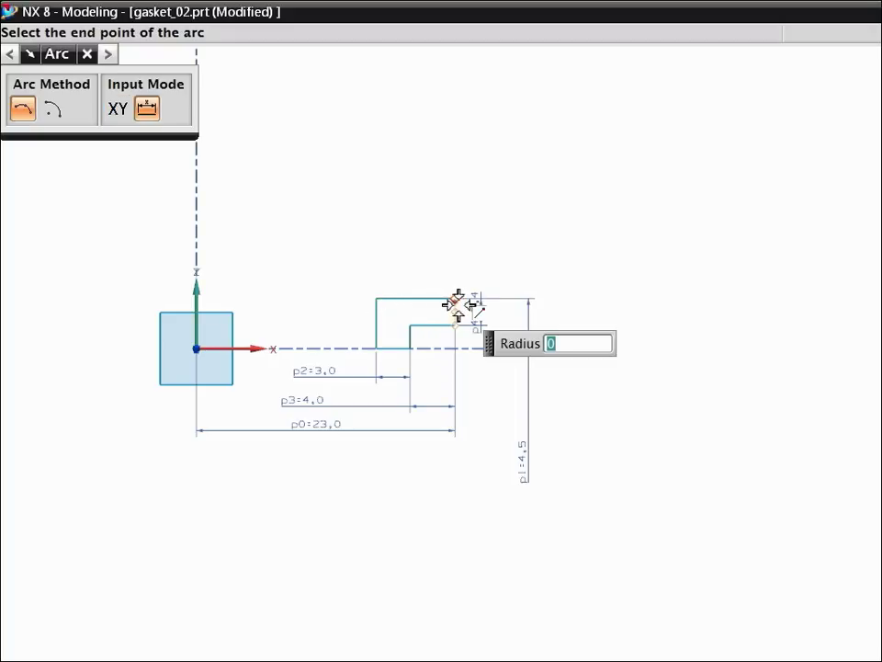
left_click(457, 301)
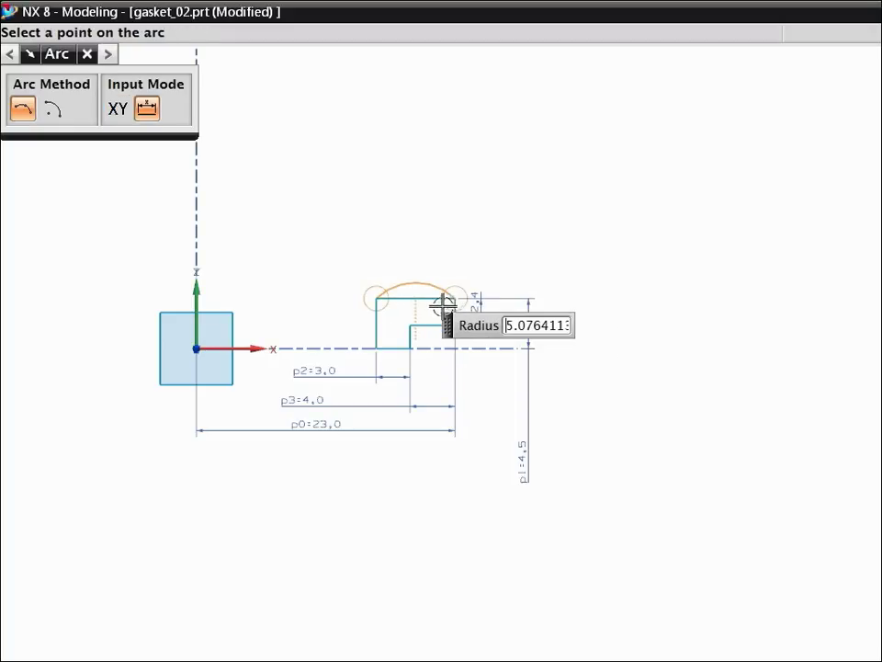
left_click(421, 289)
key("Escape")
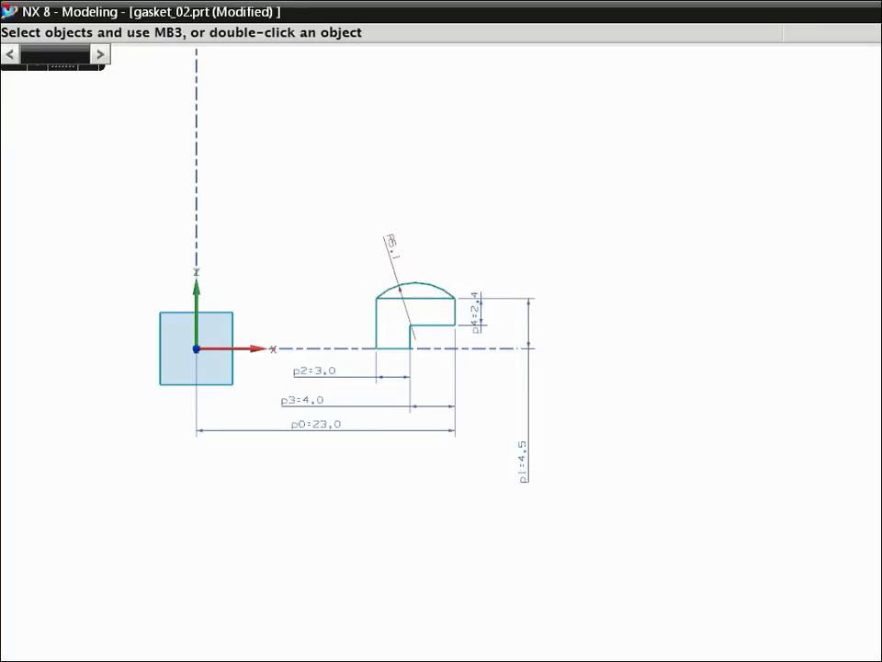
double_click(398, 250)
type("6.5")
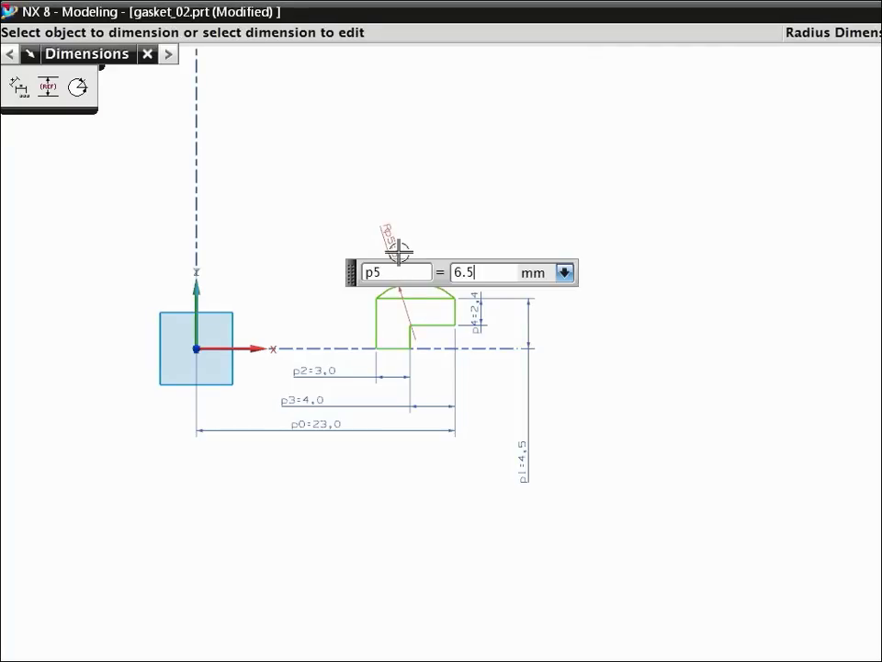
key("Return")
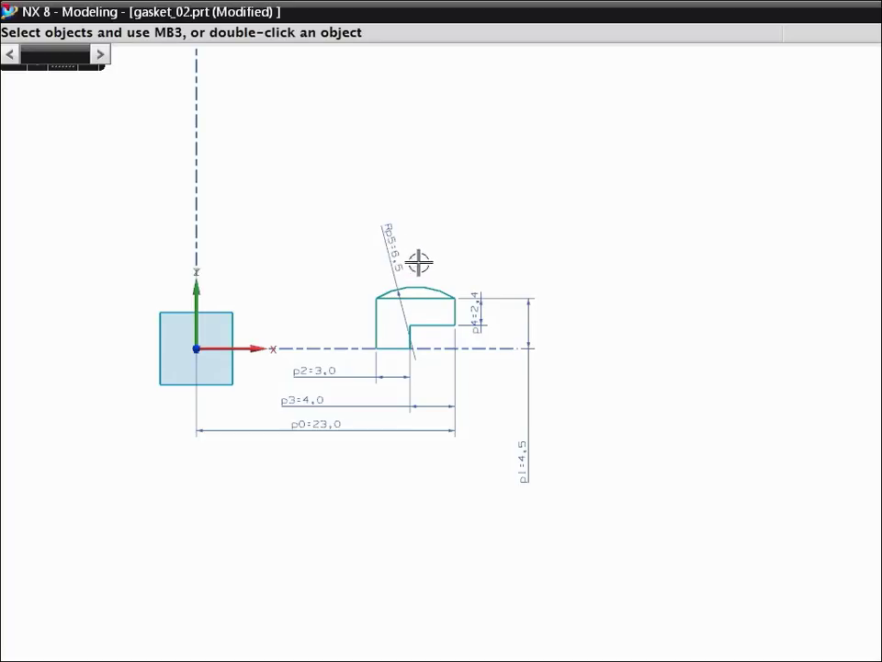
- Convert the flat top line to a reference line and finish the sketch
right_click(423, 304)
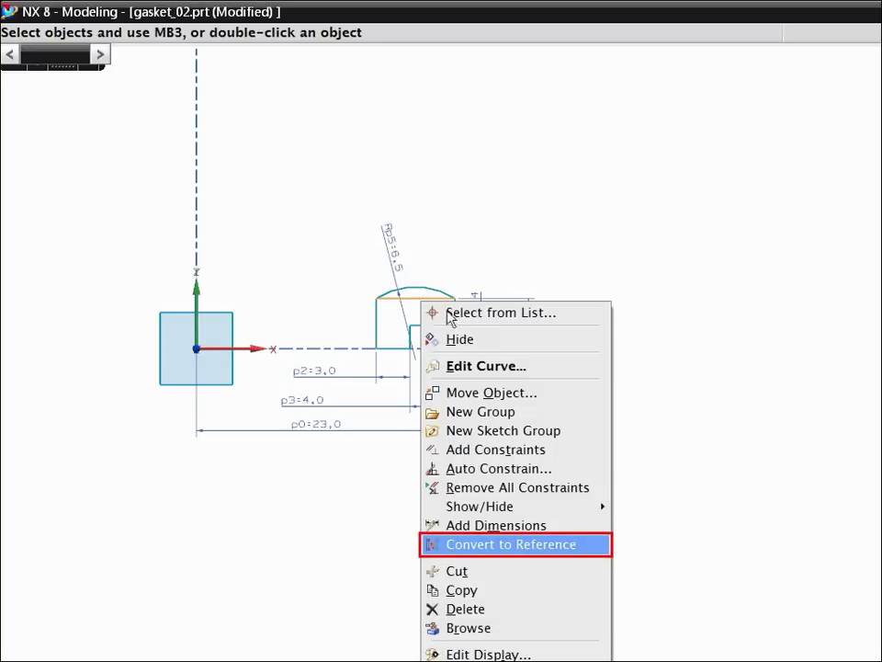
left_click(496, 545)
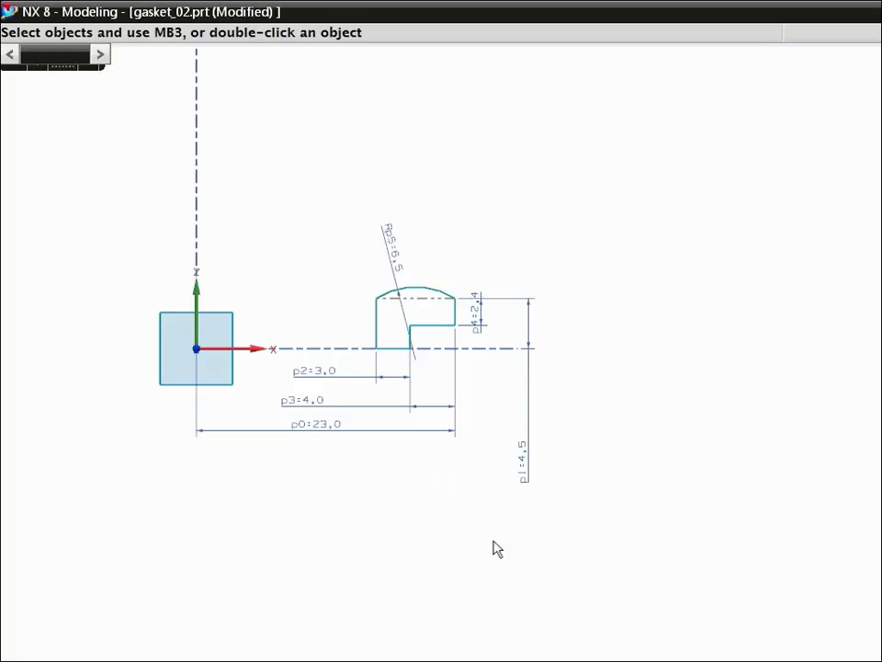
key("ctrl+q")
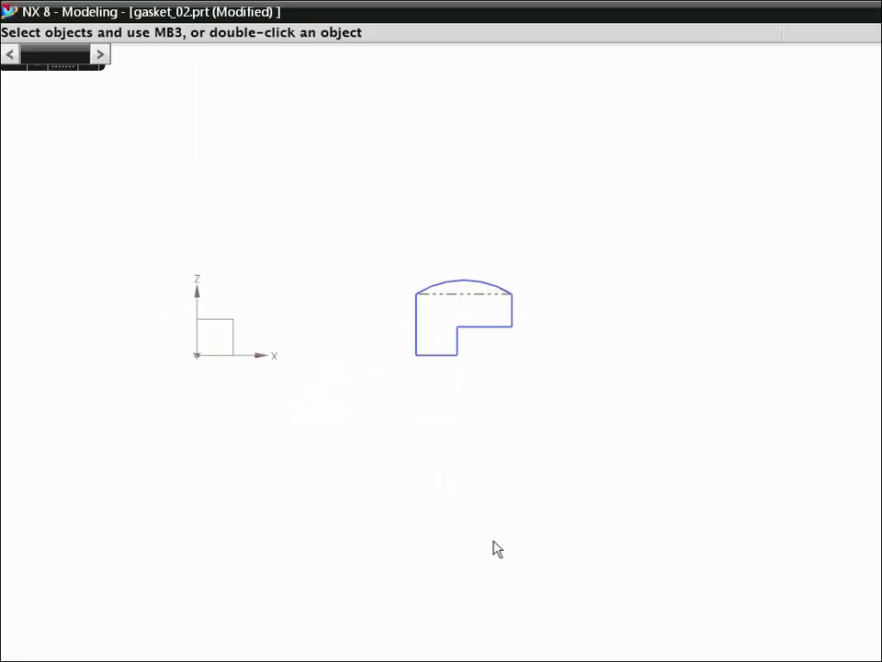
- Start a Revolve from Insert > Design Feature and take the whole gasket sketch as its section
key("alt+i")
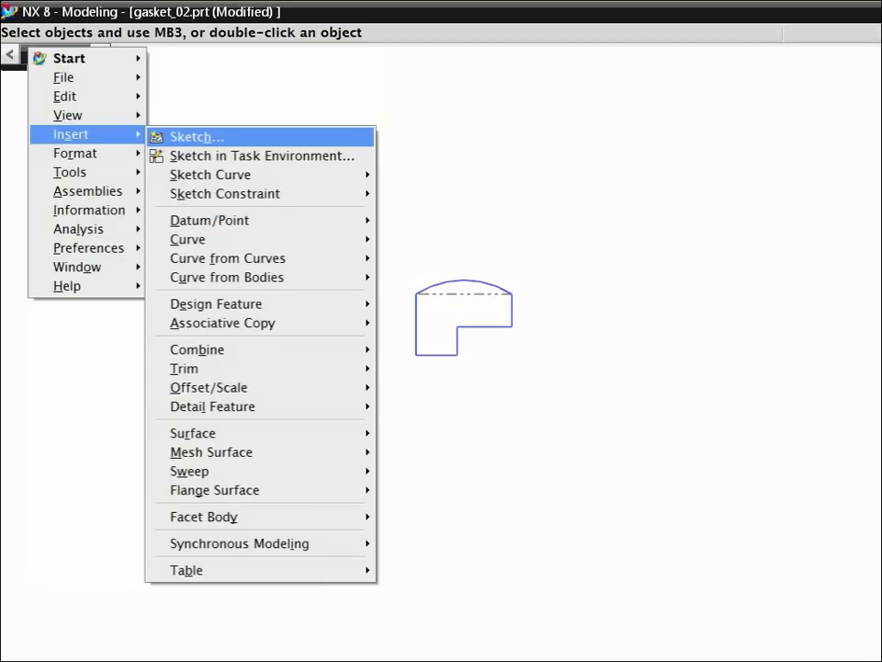
key("d")
key("d")
key("Right")
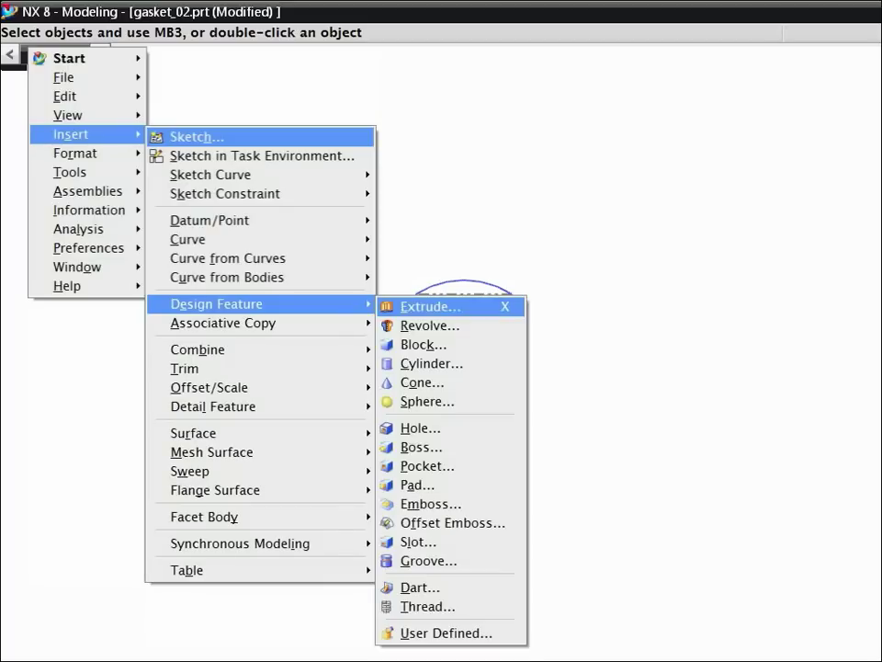
key("Down")
key("Return")
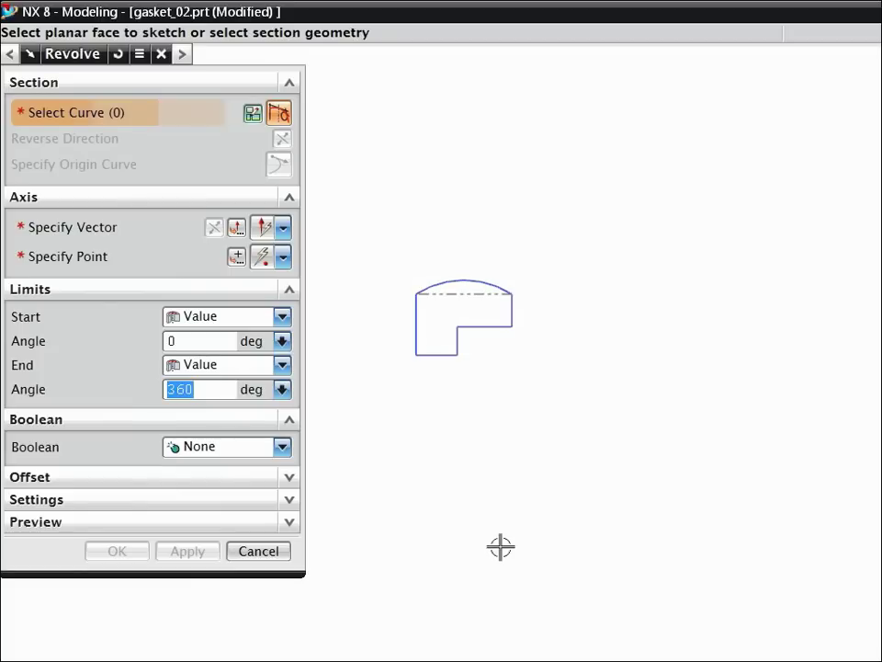
left_click(439, 293)
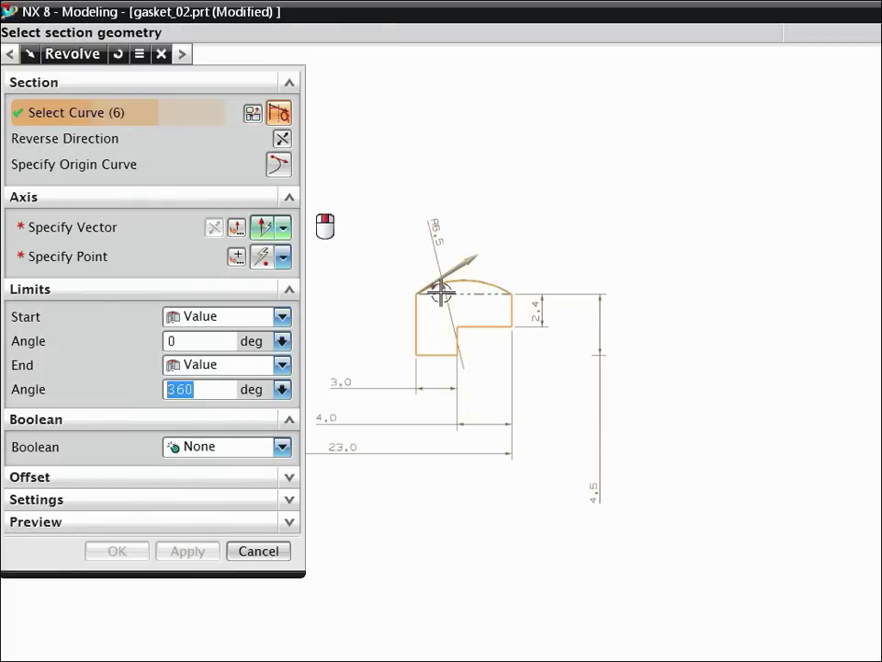
middle_click(441, 290)
middle_click_drag(534, 478, 584, 478, "shift")
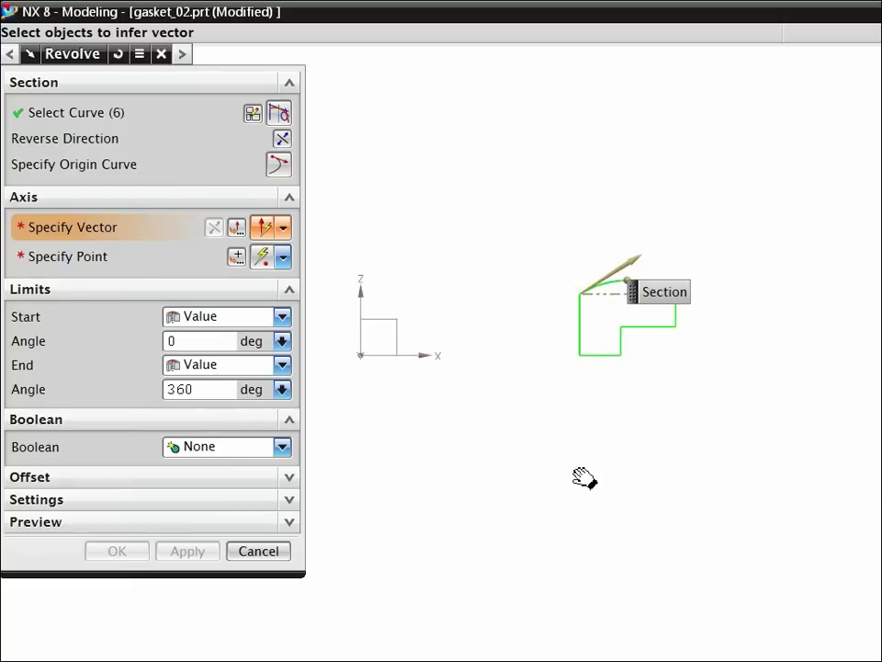